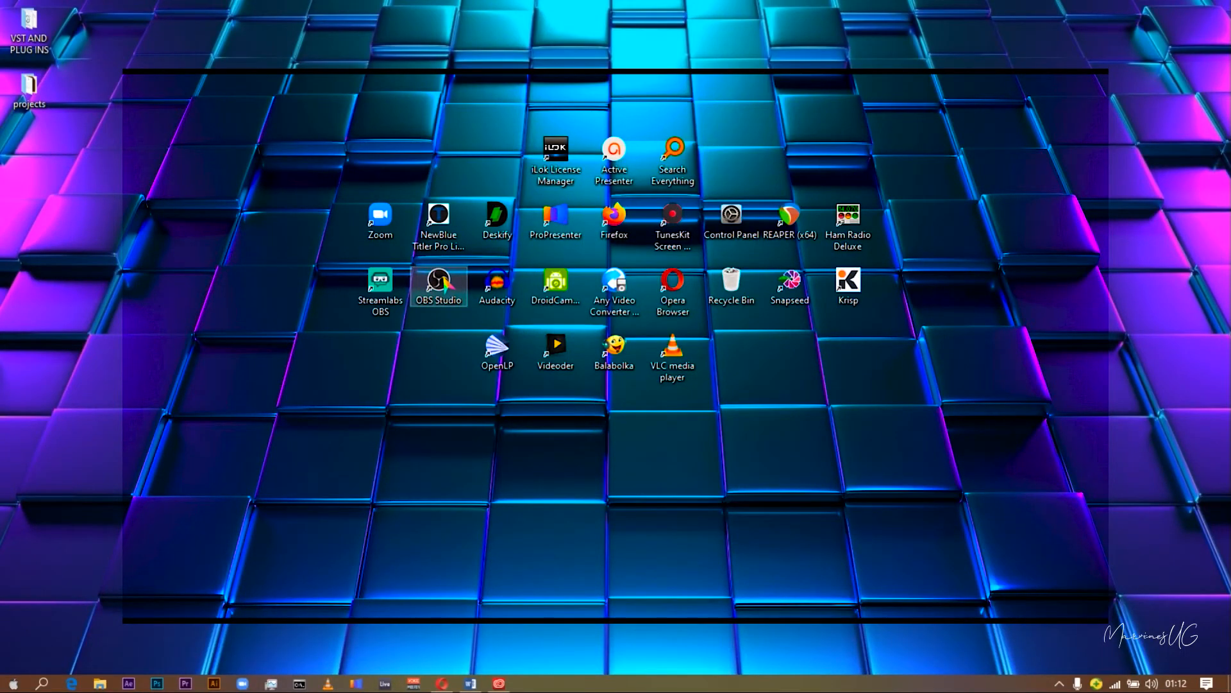
Launch OBS Studio and toggle Studio Mode off and back on
{"action": "double_click", "coordinate": [438, 283]}
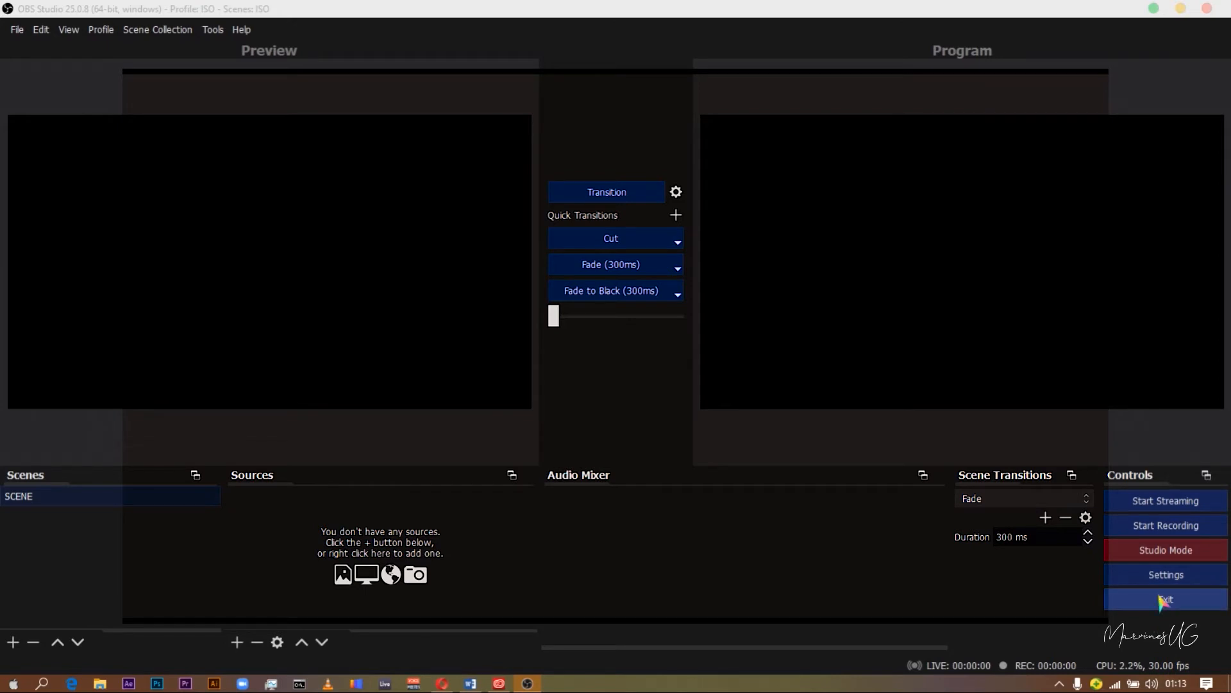
{"action": "left_click", "coordinate": [1164, 556]}
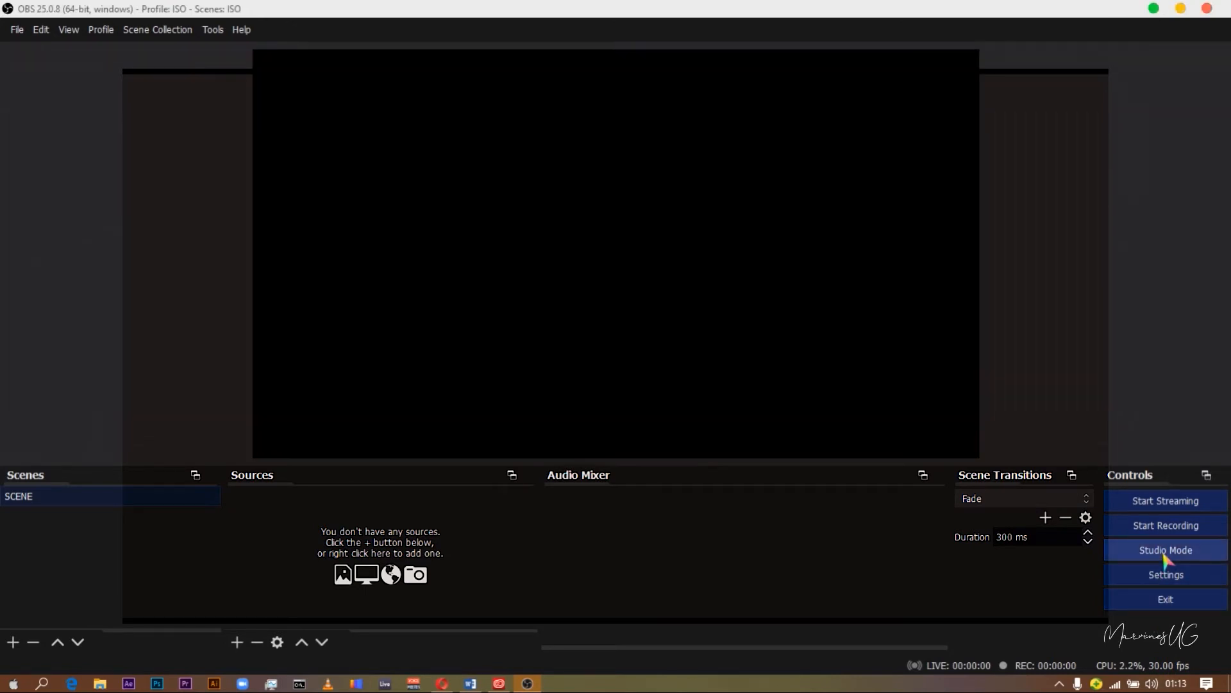
{"action": "left_click", "coordinate": [1164, 557]}
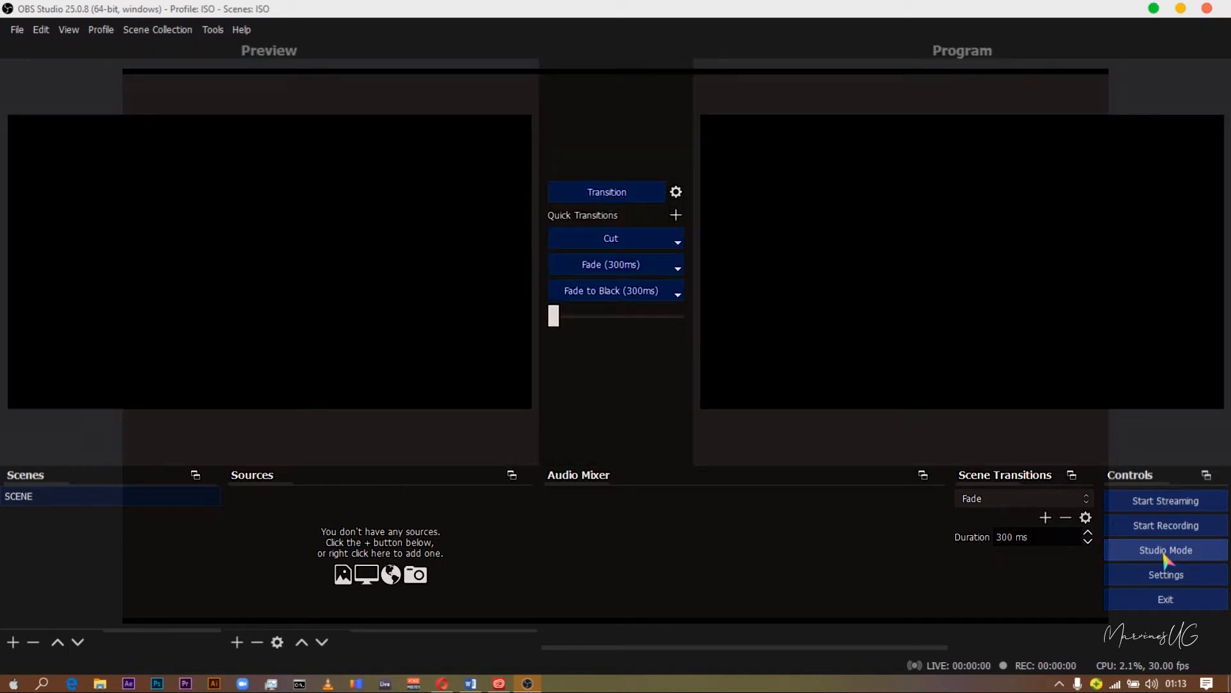
Set the base (canvas) resolution to 1920x1080 in the video settings
{"action": "left_click", "coordinate": [1169, 577]}
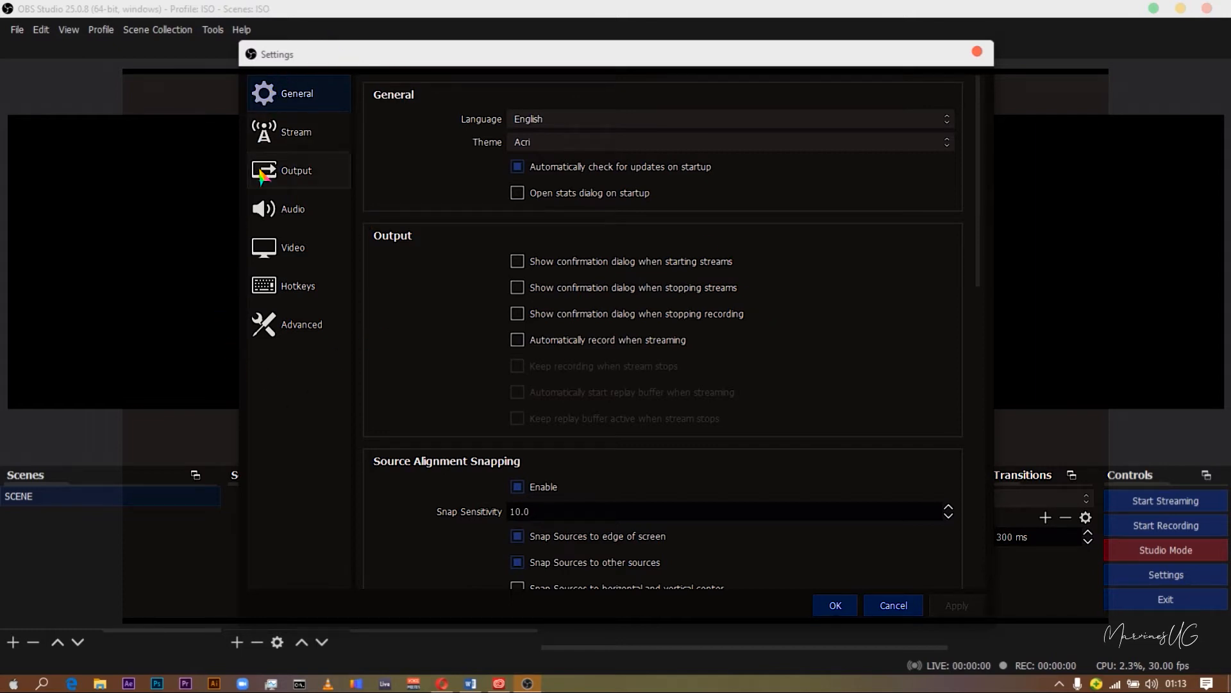
{"action": "left_click", "coordinate": [293, 244]}
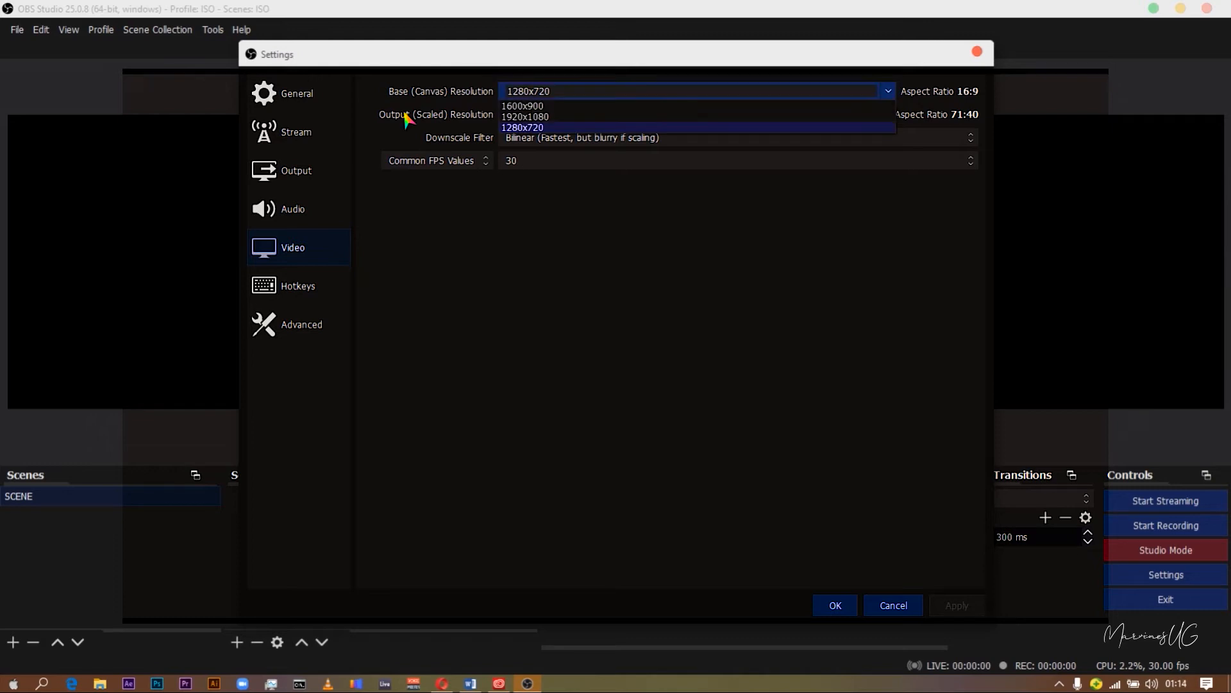
{"action": "left_click", "coordinate": [406, 113]}
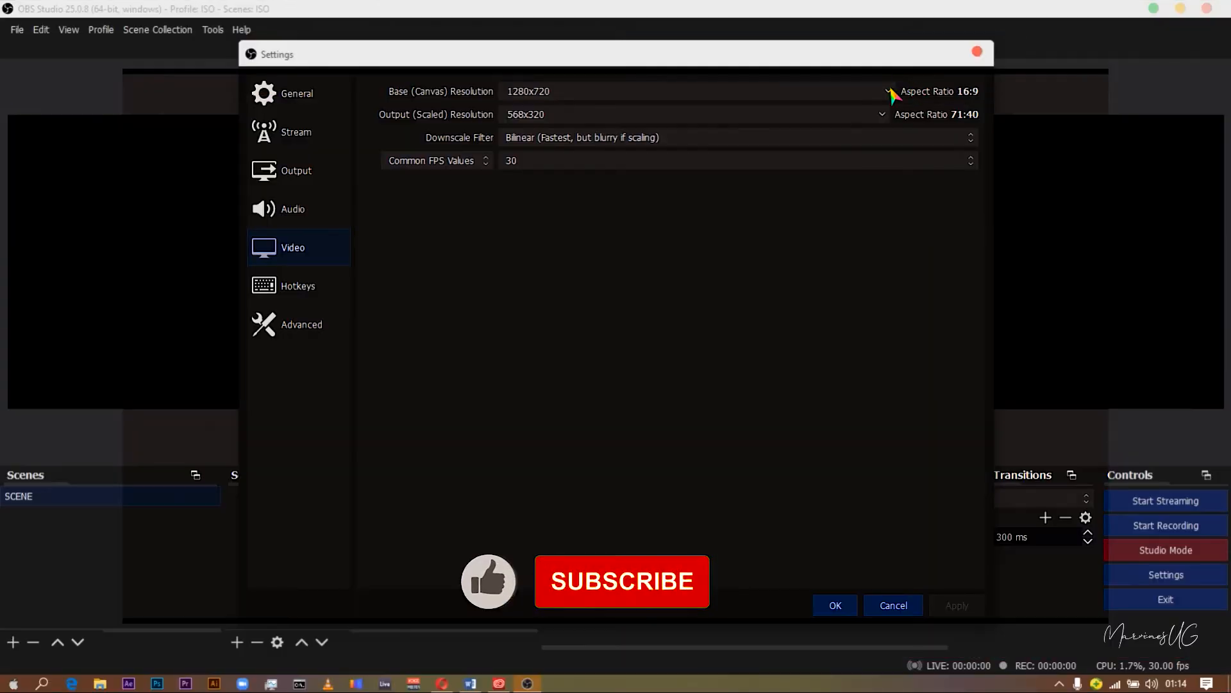
{"action": "left_click", "coordinate": [889, 91]}
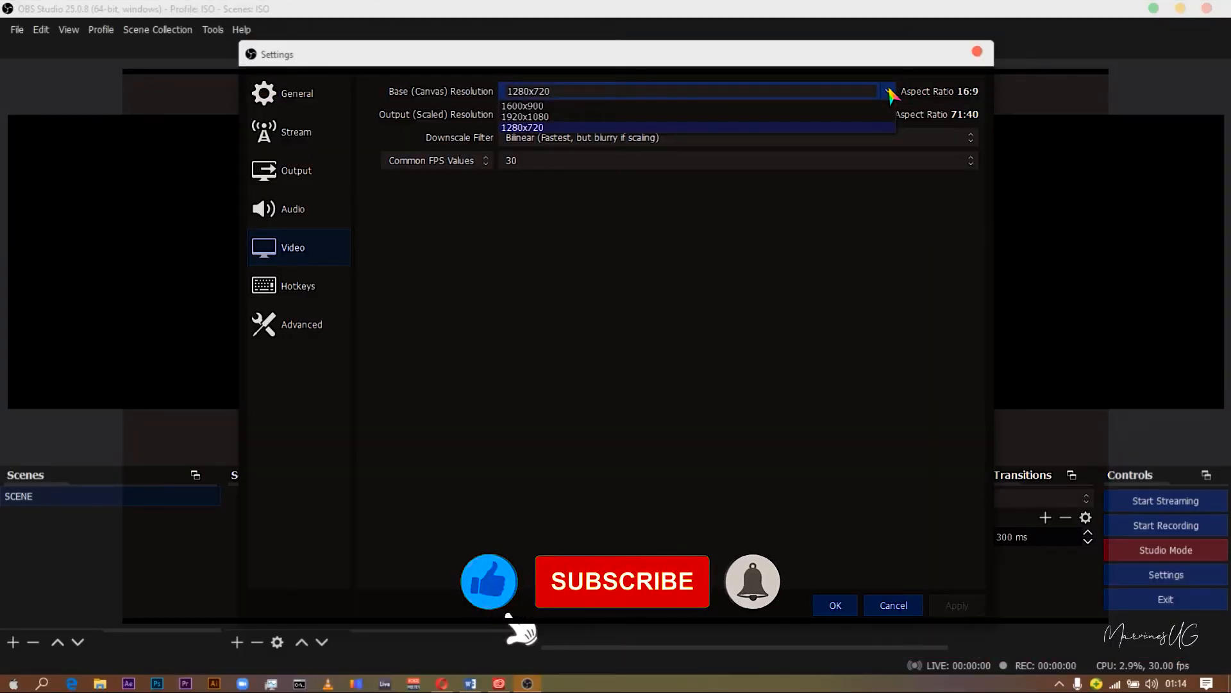
{"action": "left_click", "coordinate": [780, 117]}
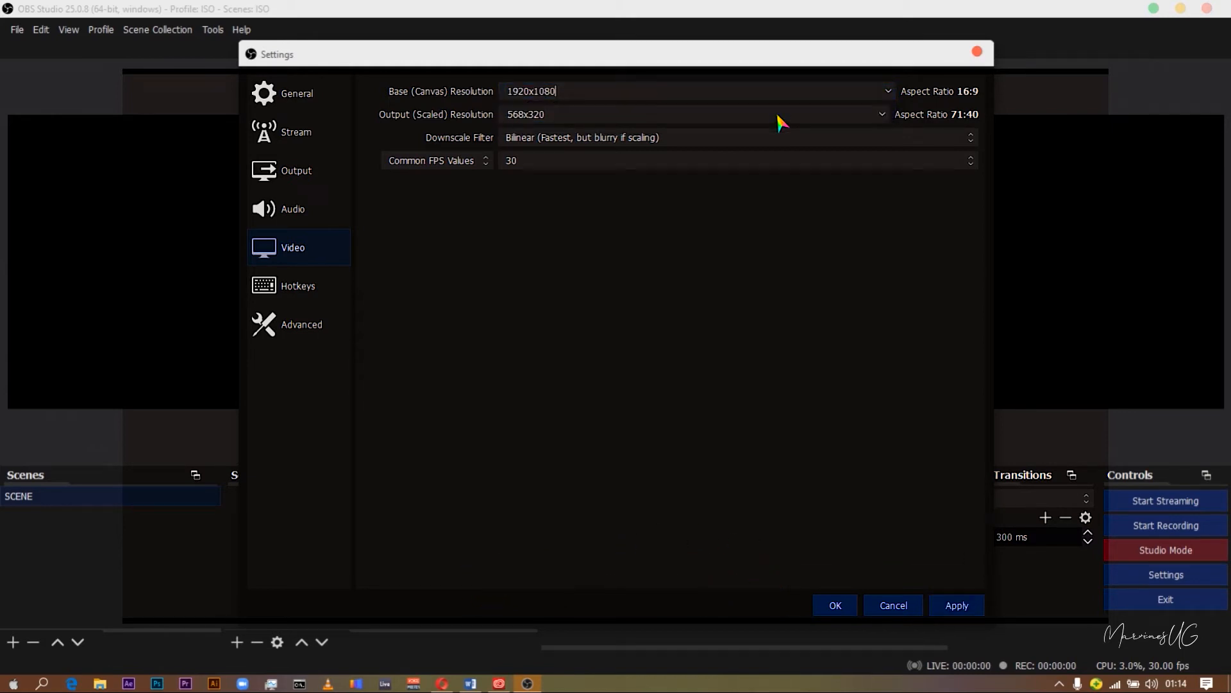
Set the output (scaled) resolution to 768x432
{"action": "left_click", "coordinate": [883, 116]}
{"action": "scroll", "coordinate": [883, 169], "scroll_direction": "down", "scroll_amount": 1}
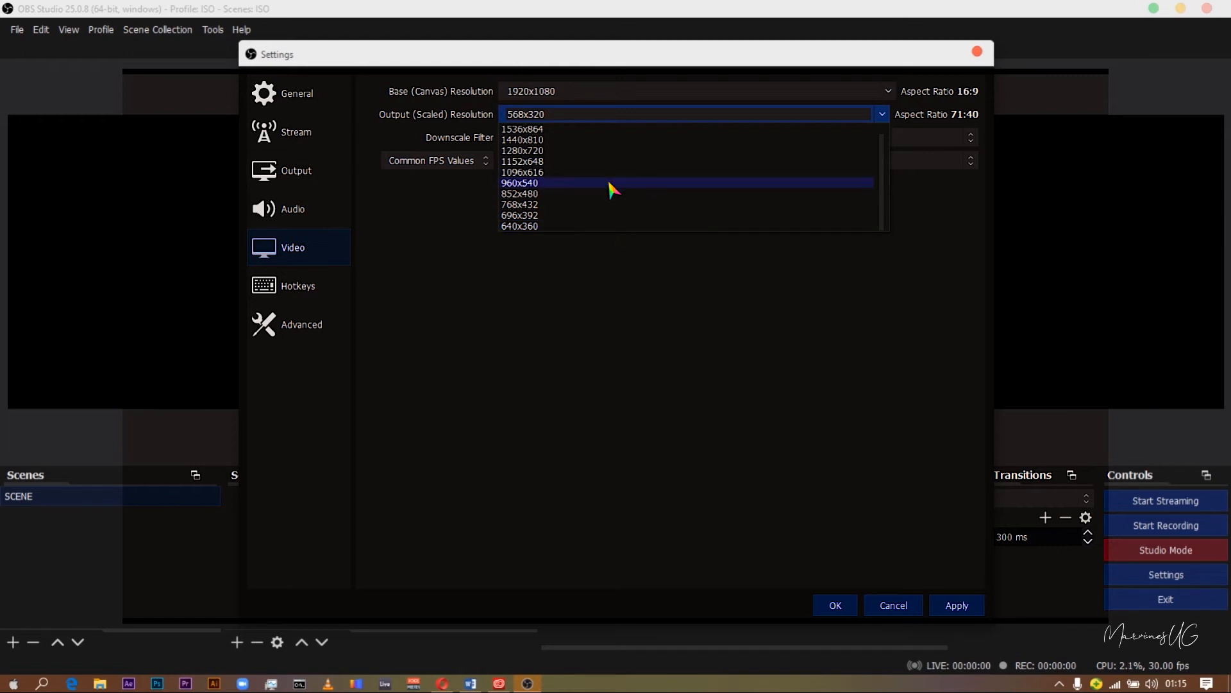
{"action": "left_click", "coordinate": [638, 205]}
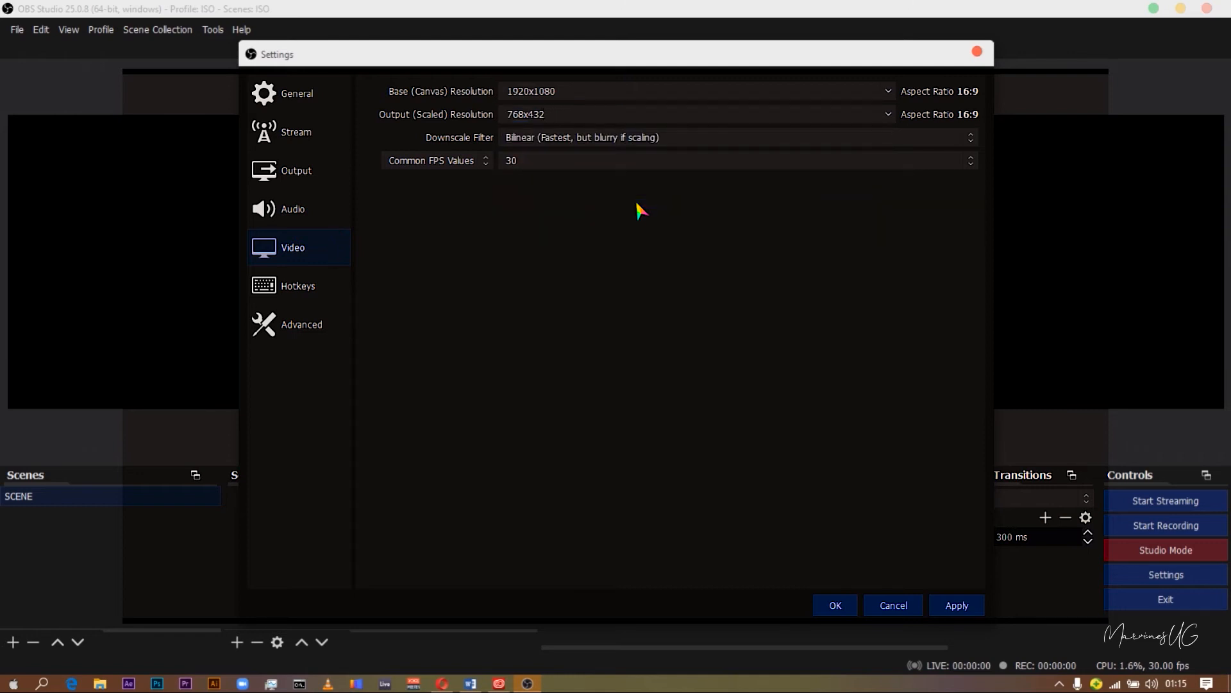
{"action": "left_click", "coordinate": [888, 110]}
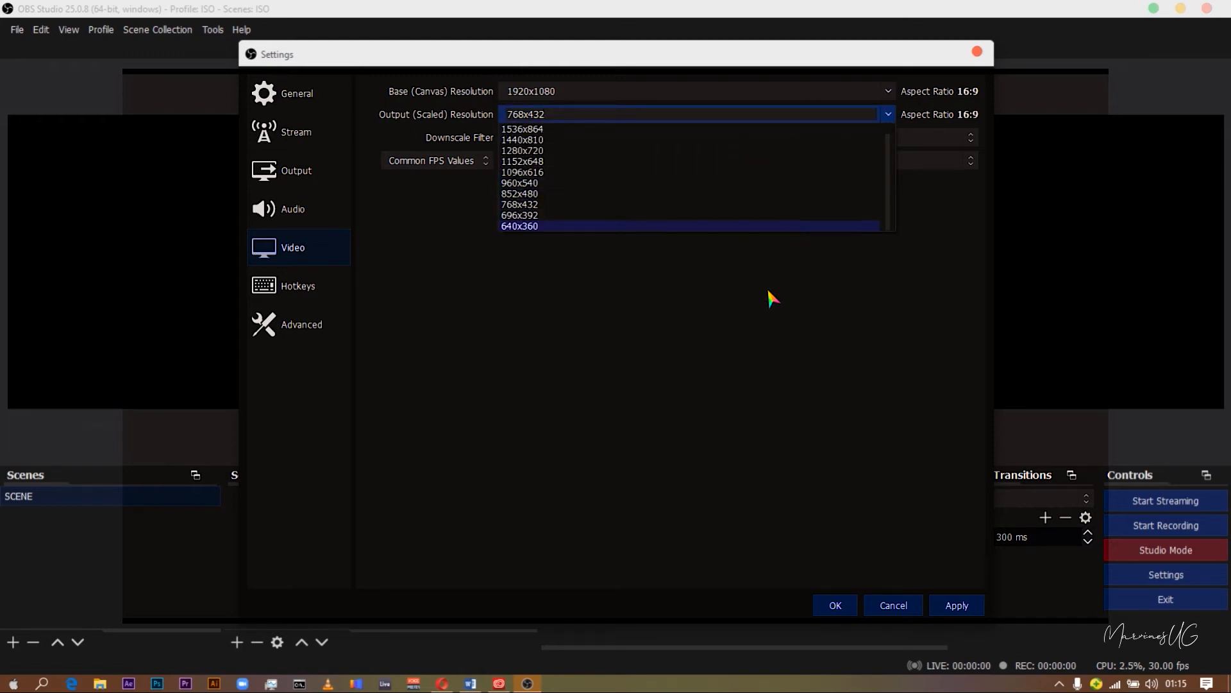
{"action": "left_click", "coordinate": [747, 379]}
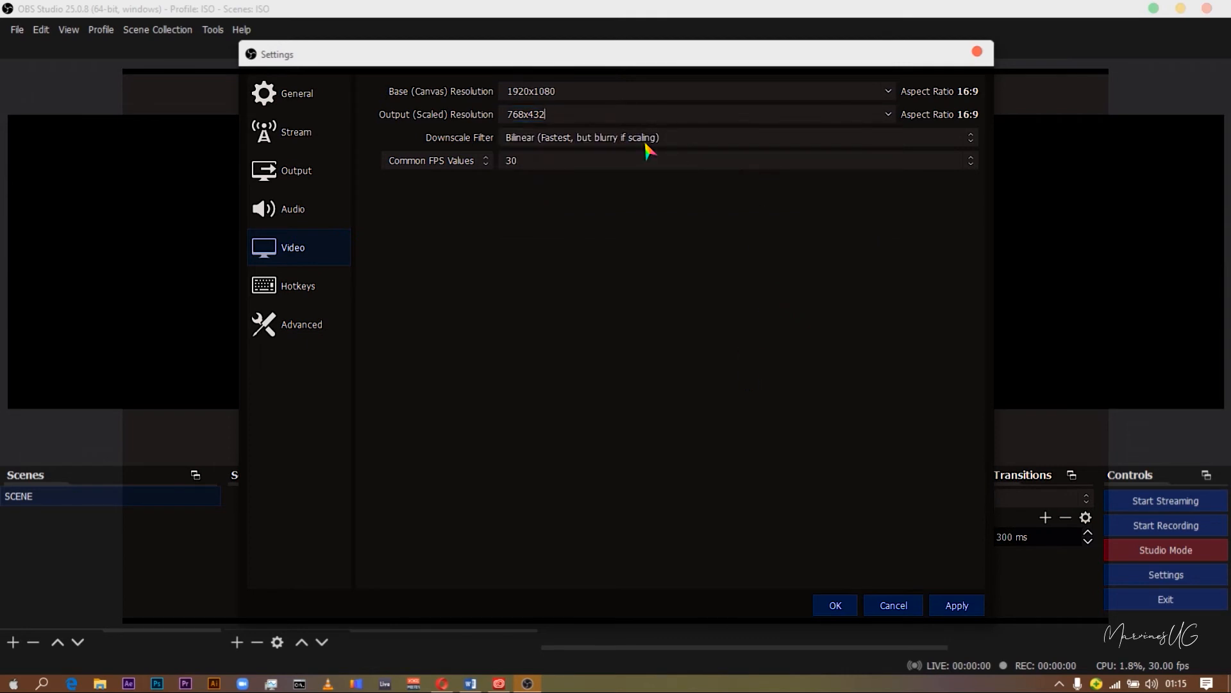
Select the Bilinear downscale filter and a common FPS value of 30
{"action": "left_click", "coordinate": [668, 135]}
{"action": "left_click", "coordinate": [633, 153]}
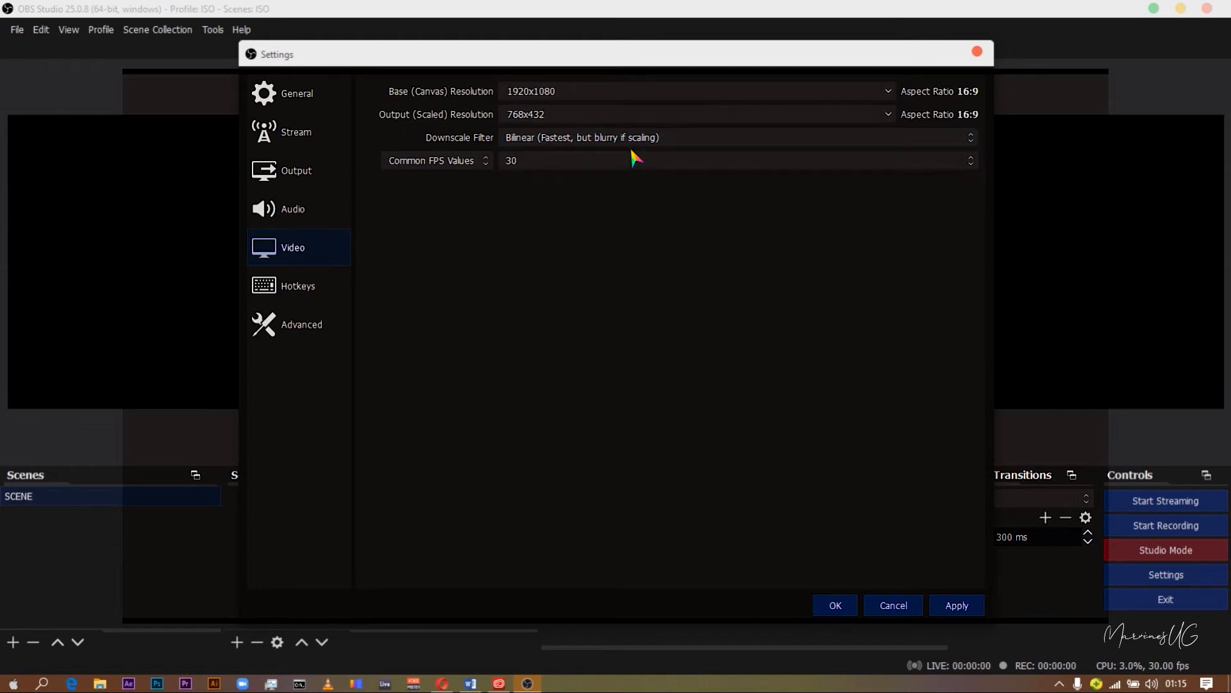
{"action": "left_click", "coordinate": [557, 155]}
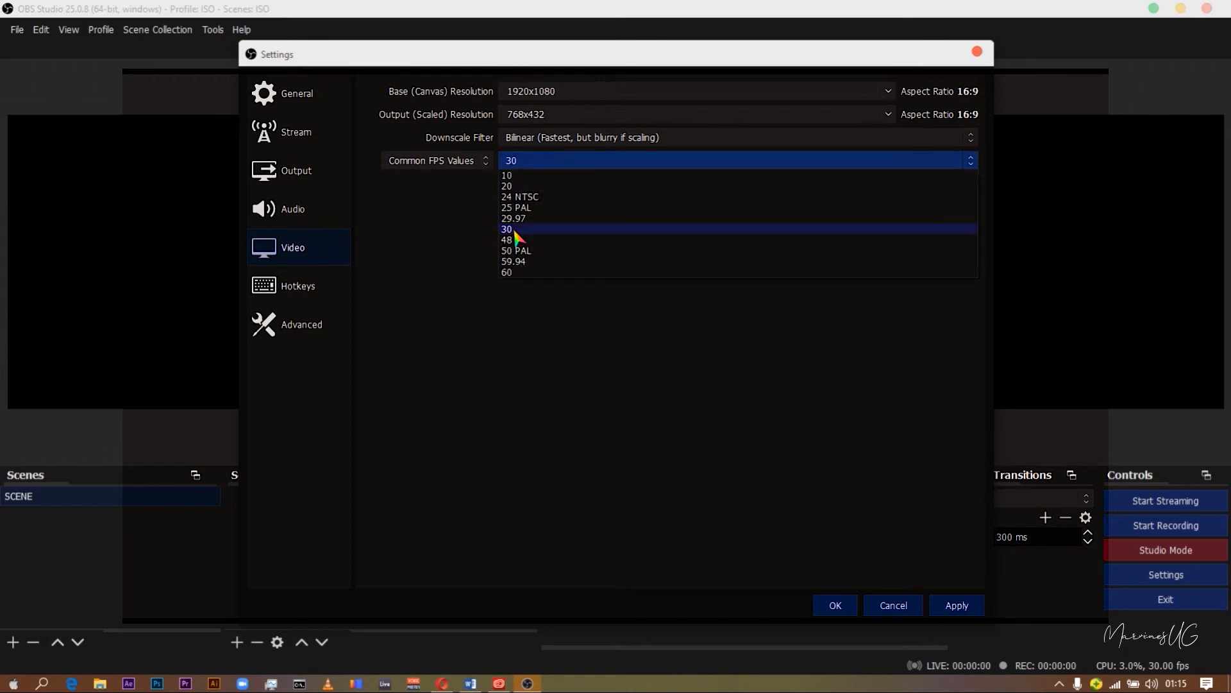
{"action": "left_click", "coordinate": [517, 238]}
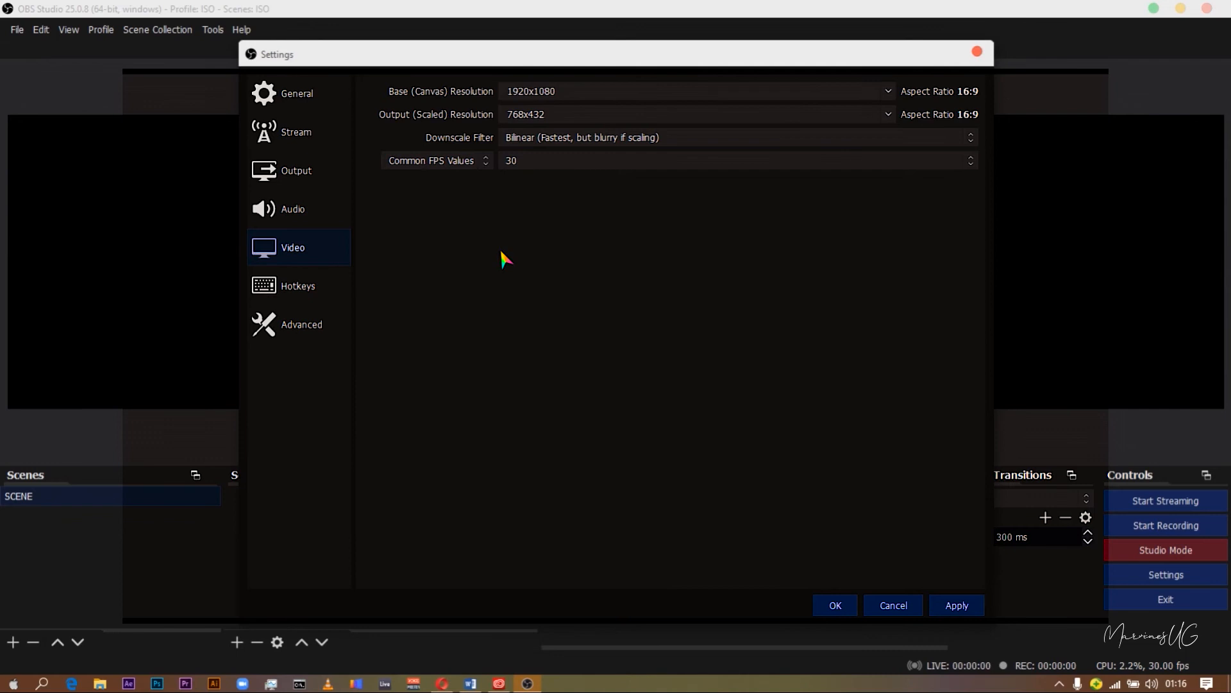
In the streaming output settings, set the video bitrate to 1200 Kbps and the encoder to Software (x264)
{"action": "left_click", "coordinate": [315, 173]}
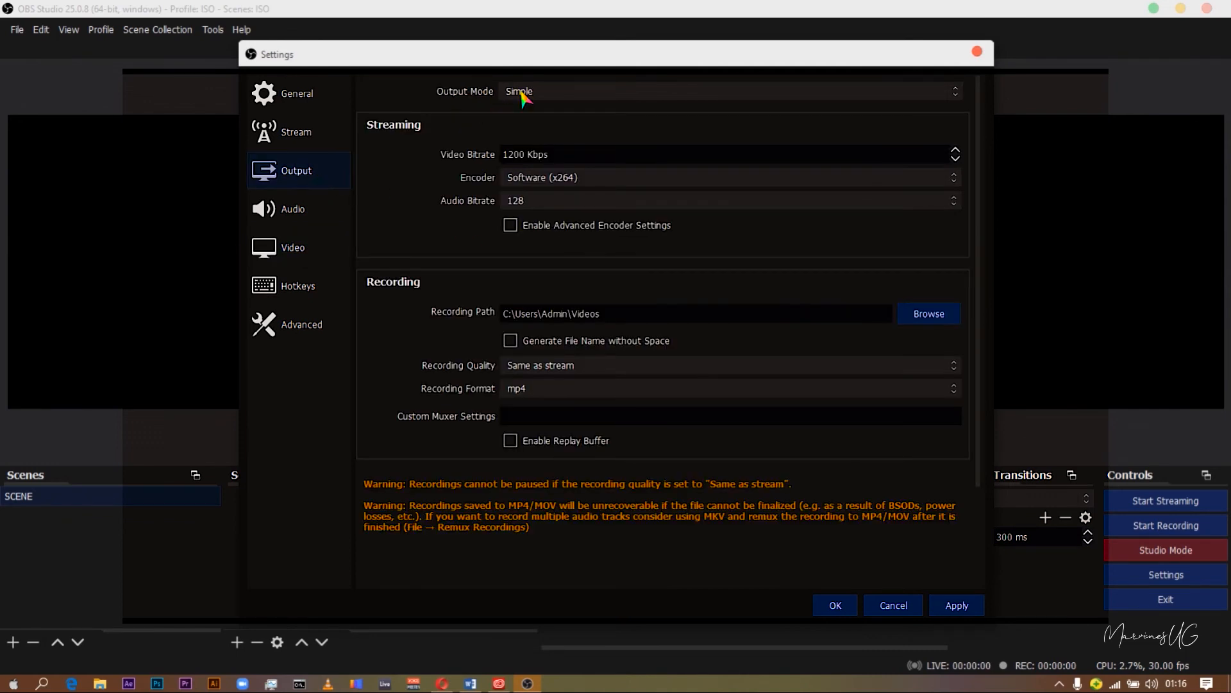
{"action": "left_click", "coordinate": [513, 157]}
{"action": "key", "text": "BackSpace"}
{"action": "key", "text": "BackSpace"}
{"action": "type", "text": "12"}
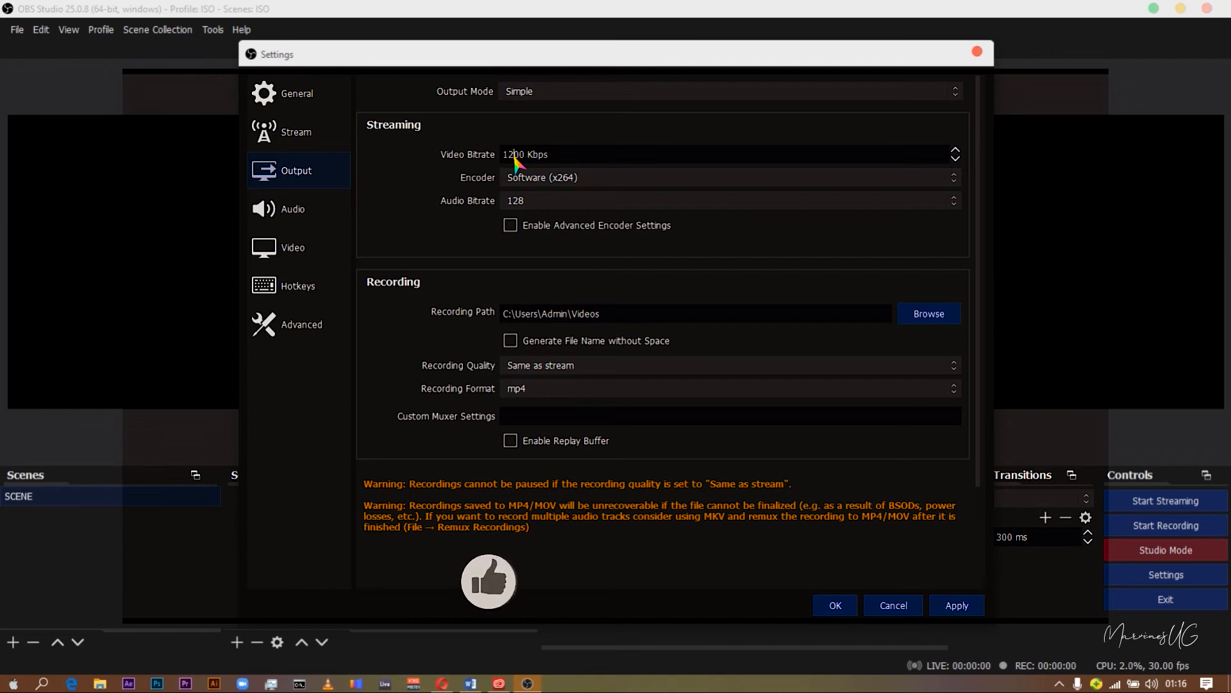
{"action": "left_click", "coordinate": [550, 180]}
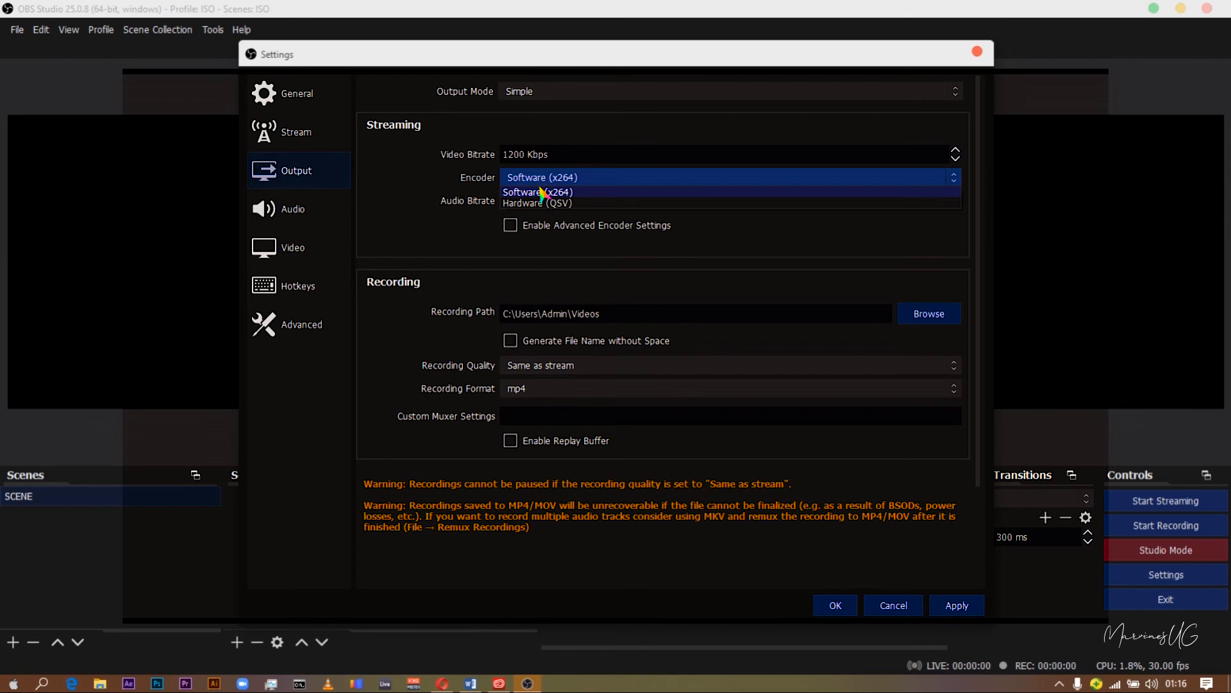
{"action": "left_click", "coordinate": [542, 192]}
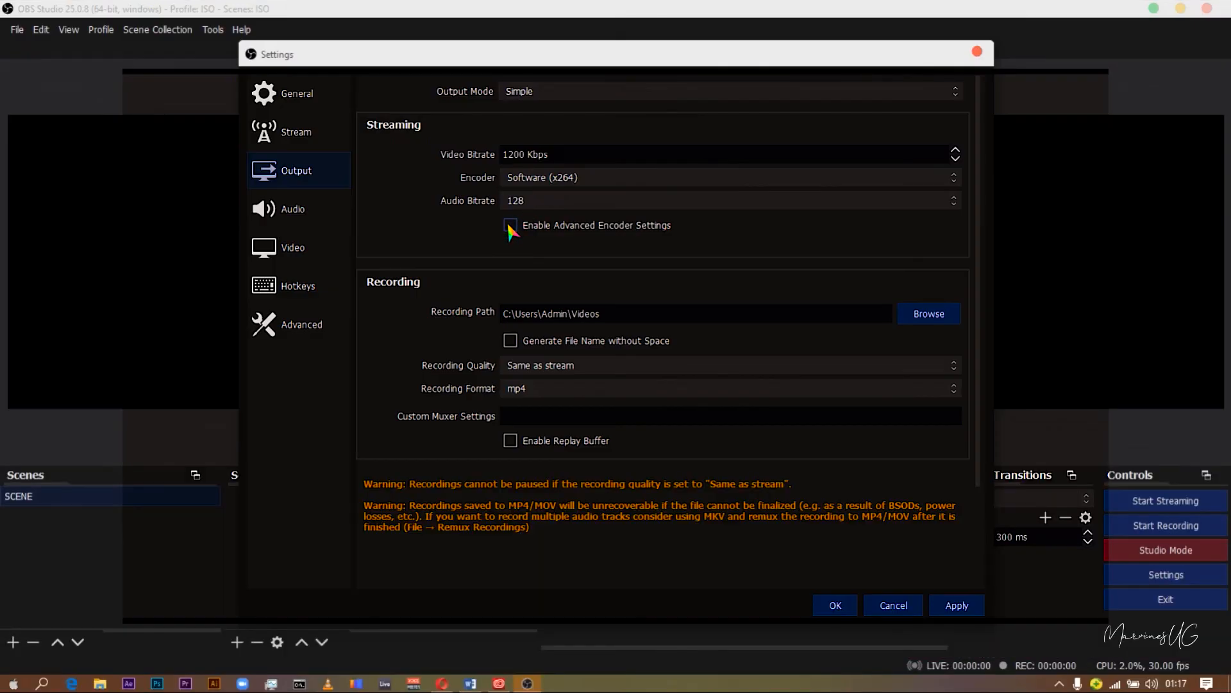
Enable the advanced encoder settings with the encoder preset "faster" and save the settings
{"action": "left_click", "coordinate": [510, 226]}
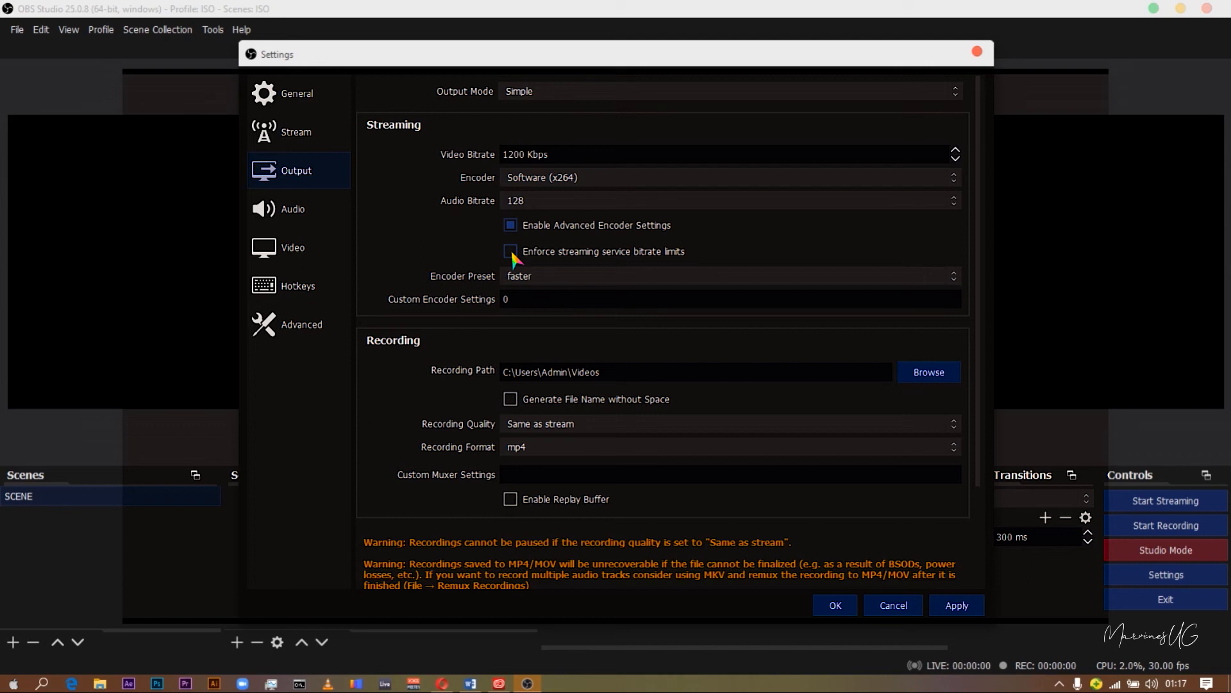
{"action": "left_click", "coordinate": [519, 277]}
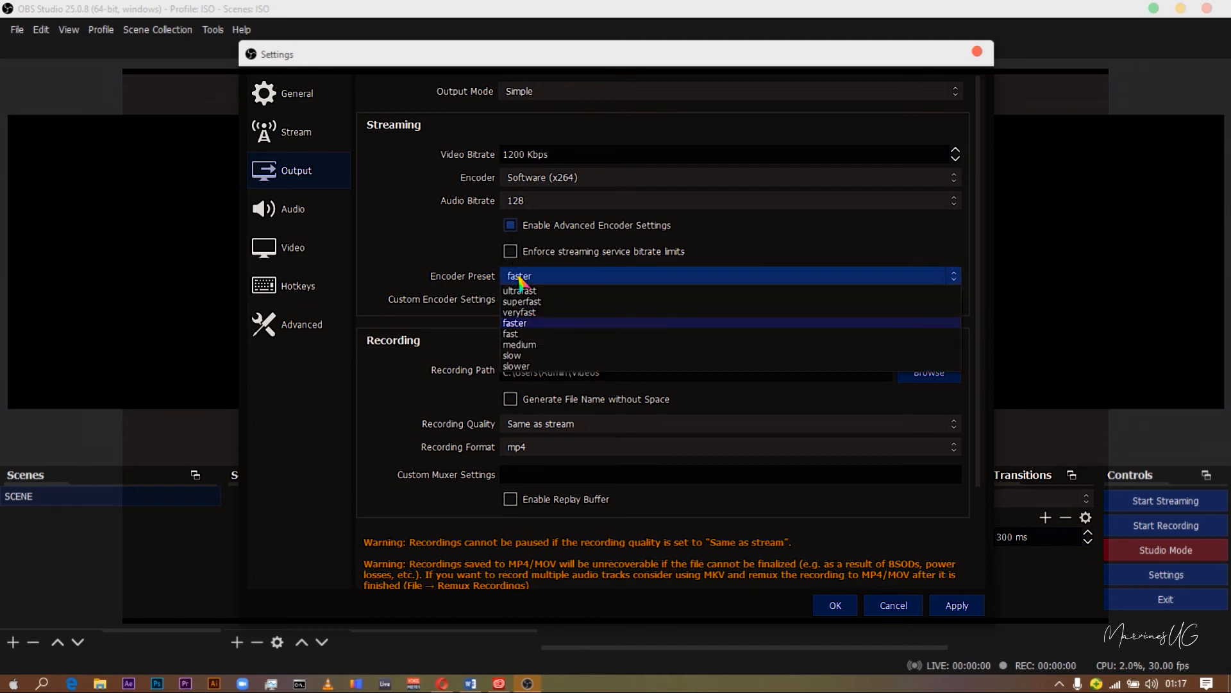
{"action": "left_click", "coordinate": [517, 323]}
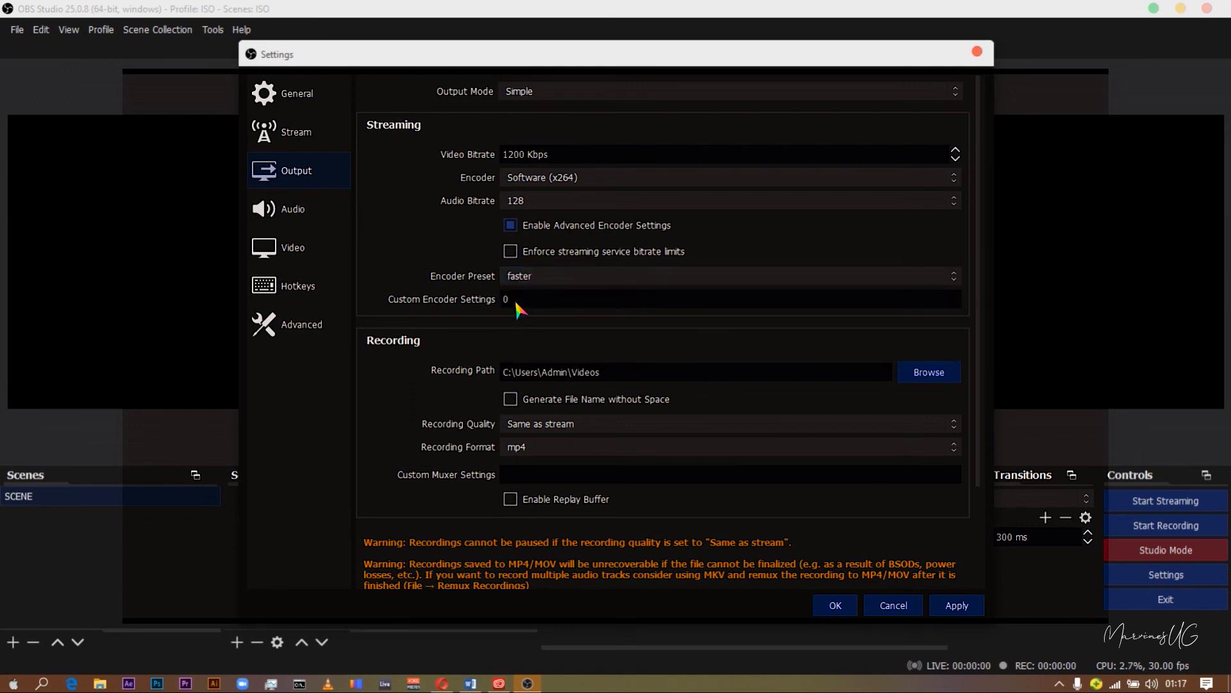
{"action": "left_click", "coordinate": [537, 273]}
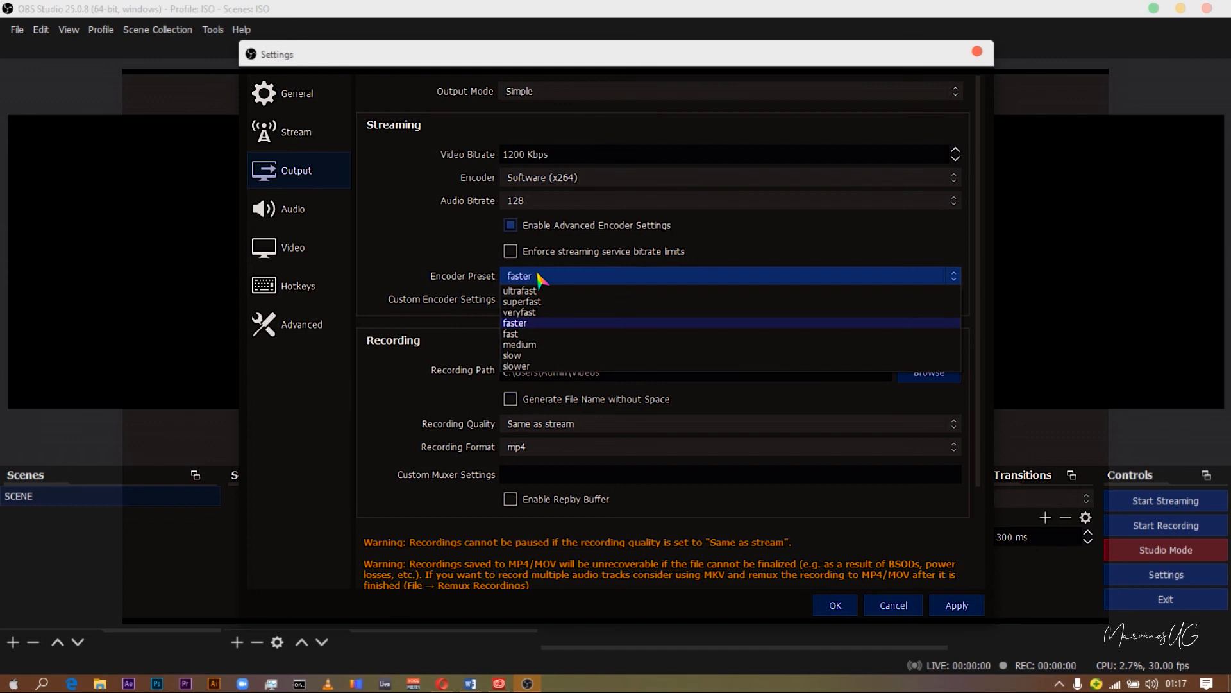
{"action": "left_click", "coordinate": [515, 322]}
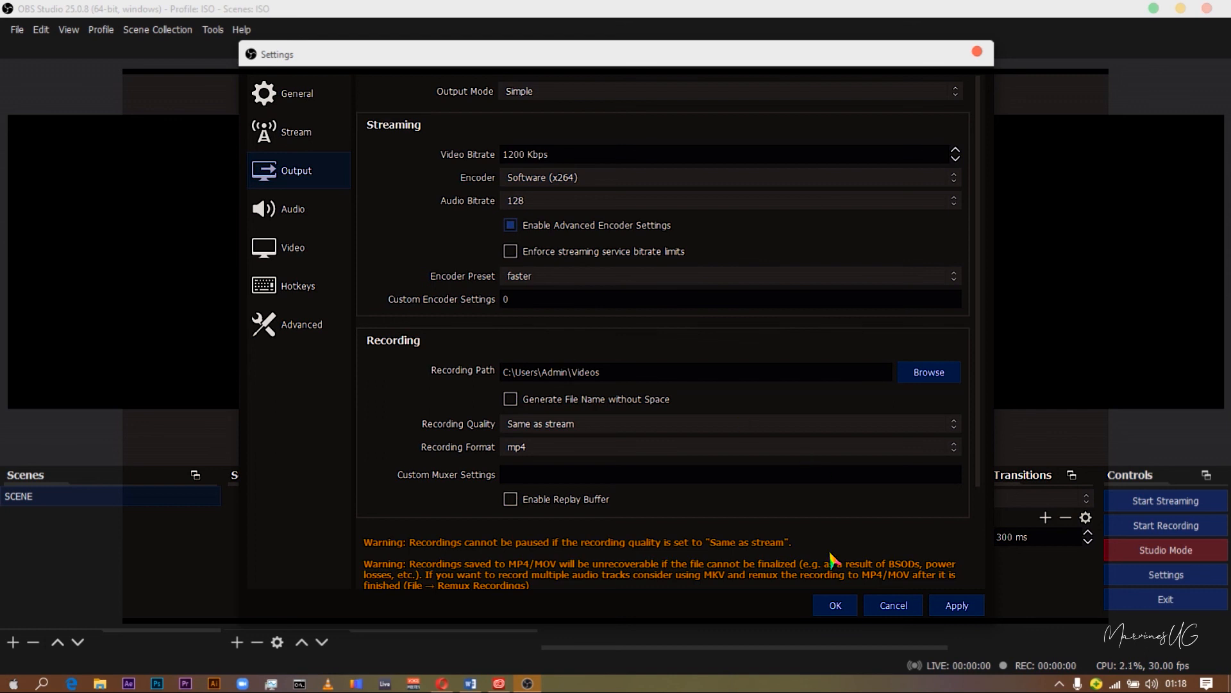
{"action": "left_click", "coordinate": [835, 607]}
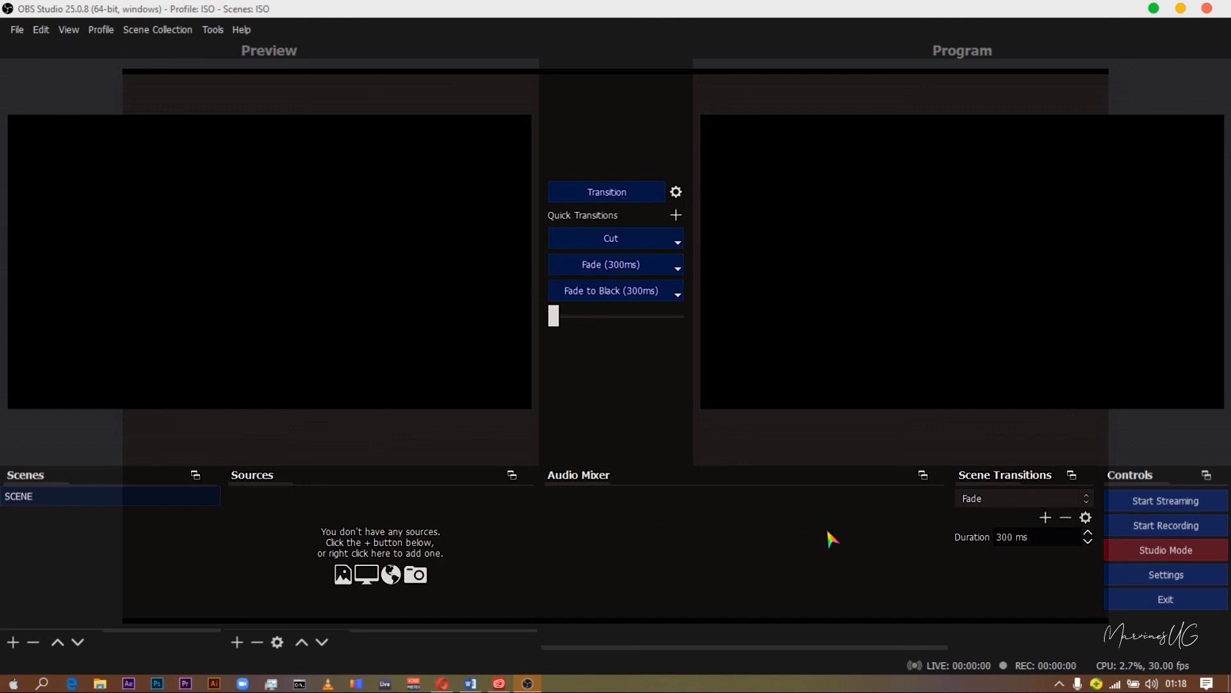
Switch Studio Mode off and on again to demonstrate the preview and program views
{"action": "left_click", "coordinate": [1179, 554]}
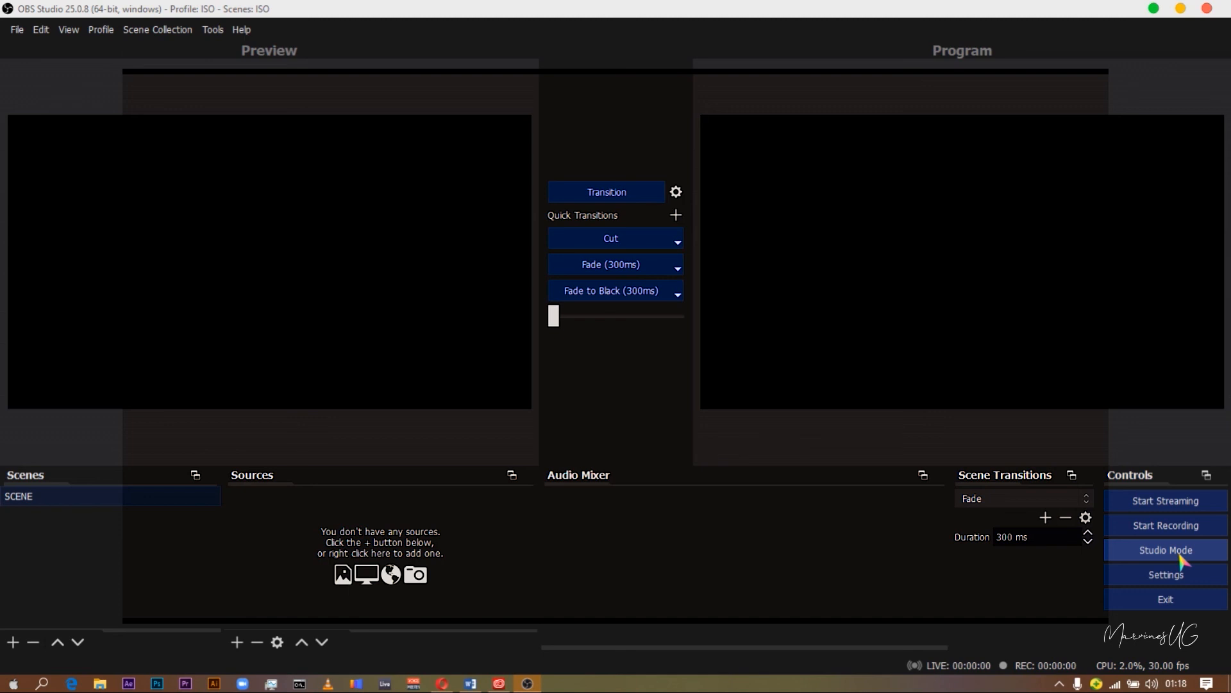
{"action": "left_click", "coordinate": [1180, 557]}
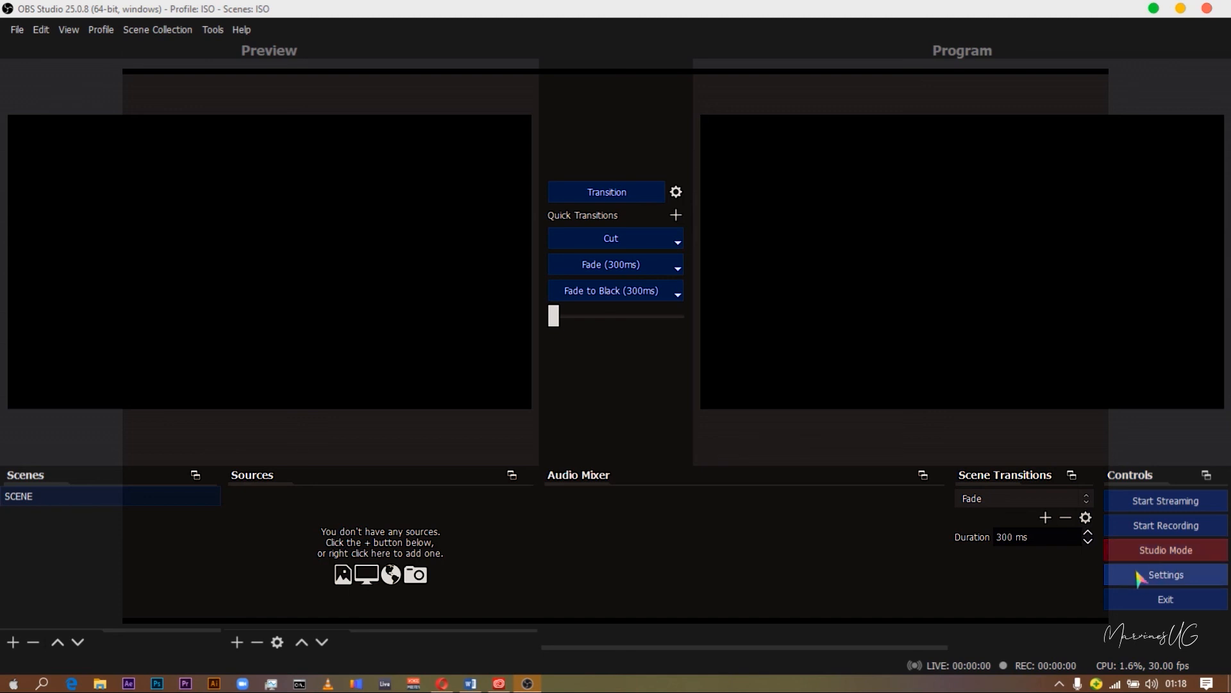